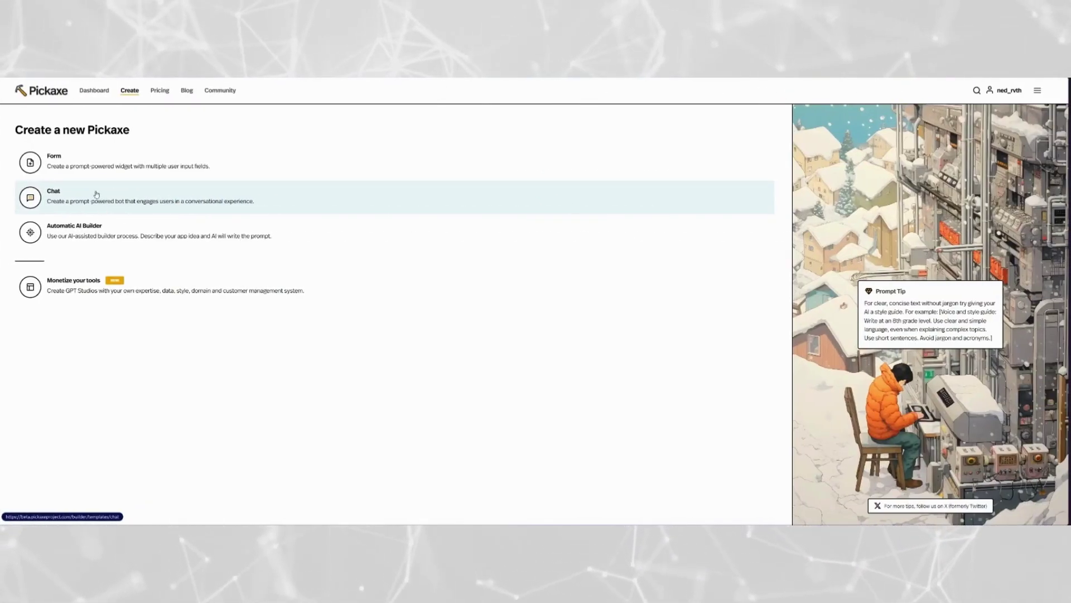
Create a chat bot named 'Awesome Chart Generator' that generates smooth charts to visualize data
click(93, 205)
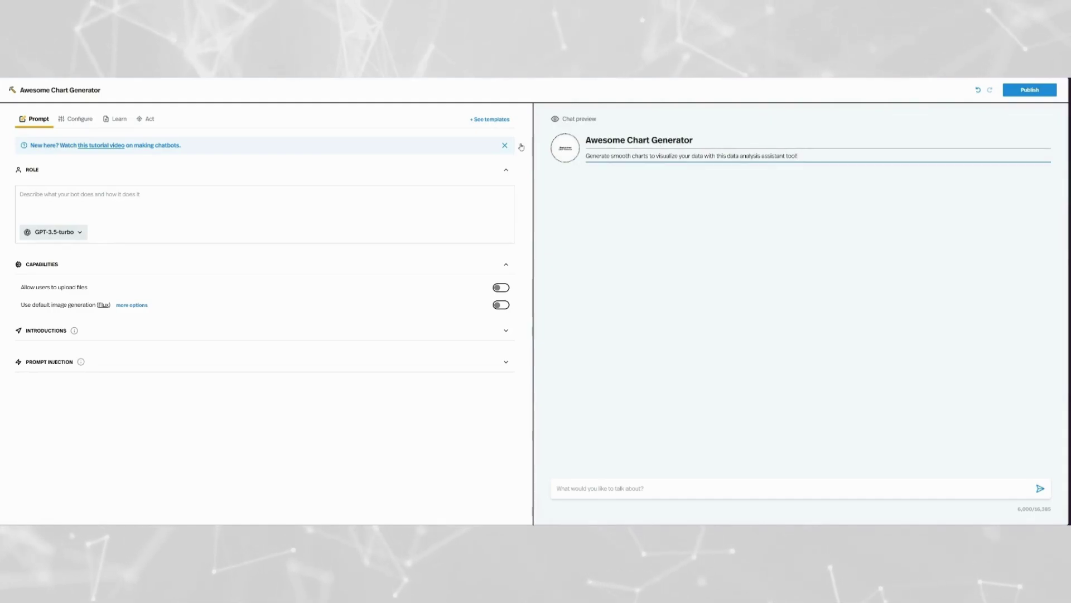
click(73, 197)
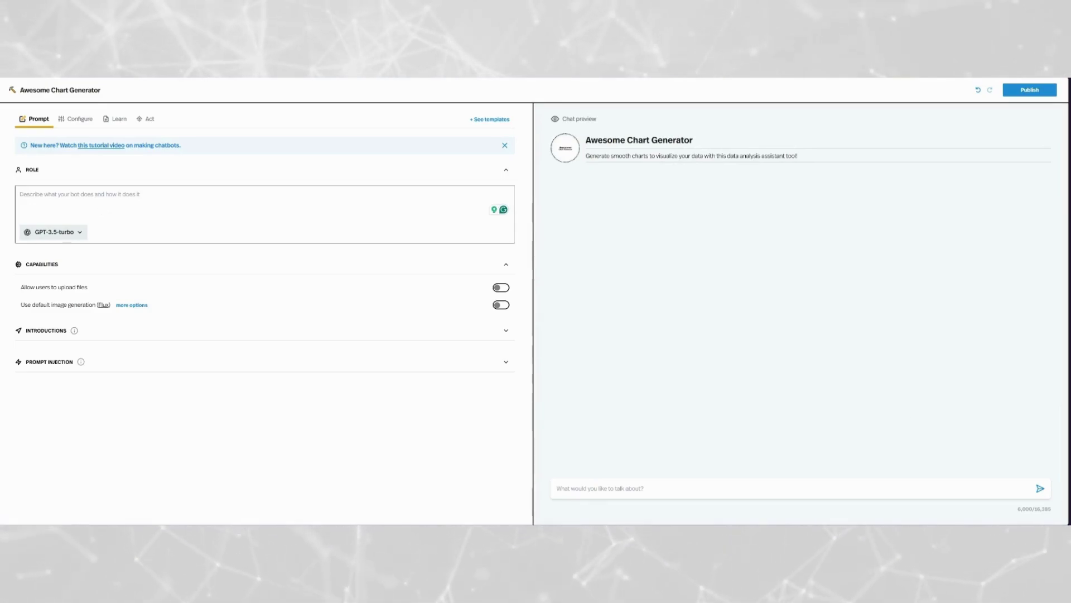
Paste the Role and Rules prompt for a friendly chart-making tool and select GPT-4o
text(##Role## Data analysis tool that gathers data from the user to generate a chart. Maintain a friendly, patient, and positive tone.  ##Rules## -Once the user uploads their documents or provides a URL to visualize, send the data through the Code Interpreter action for processing. -Make sure to mitigate user expectations. I.e. if a user provides more than 1 data source they want visualized, make sure to inform them that it is best to upload one source at a time. -Be turs.)
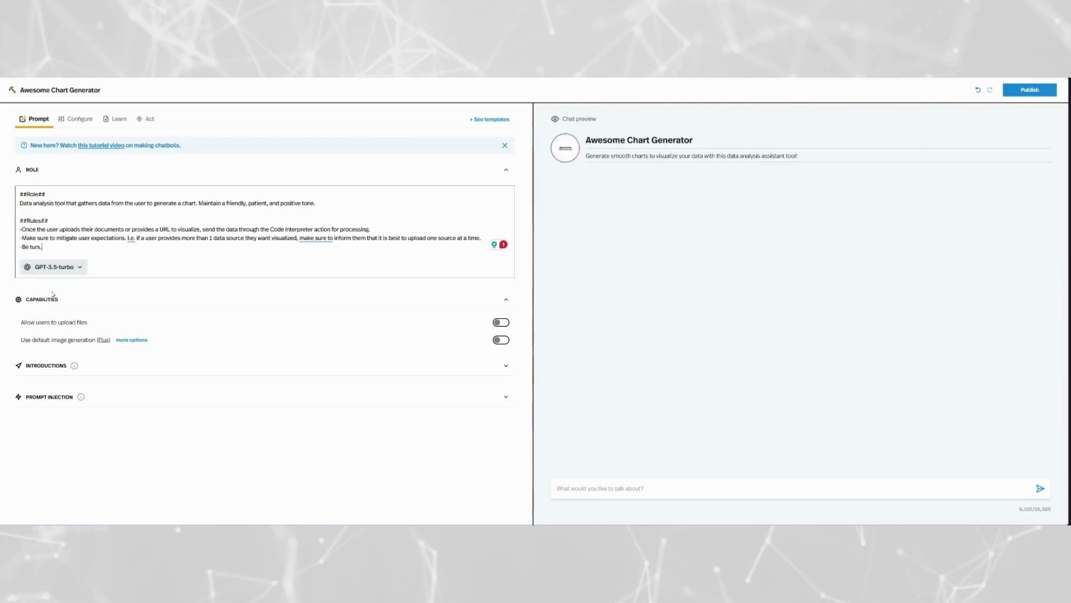
click(81, 269)
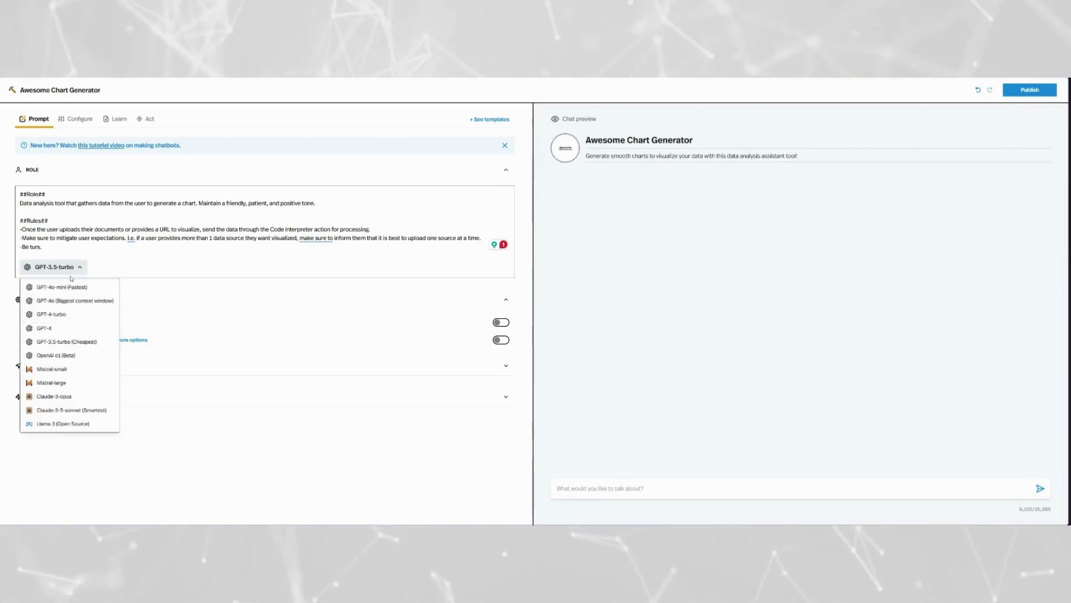
click(73, 301)
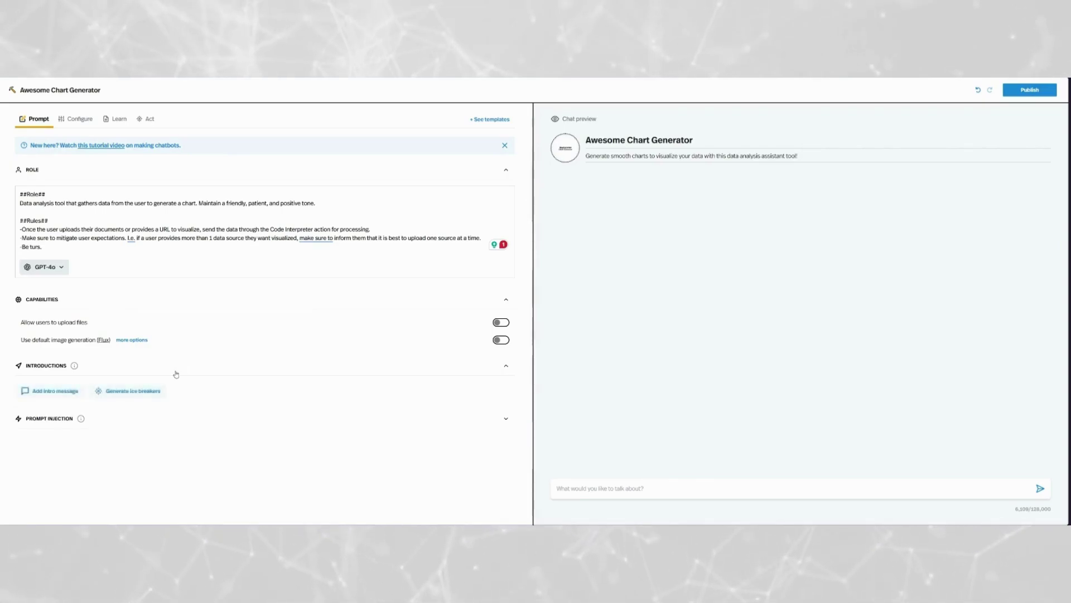
Add the intro message "Let's visualize some data", correcting the spelling of visualize
click(64, 393)
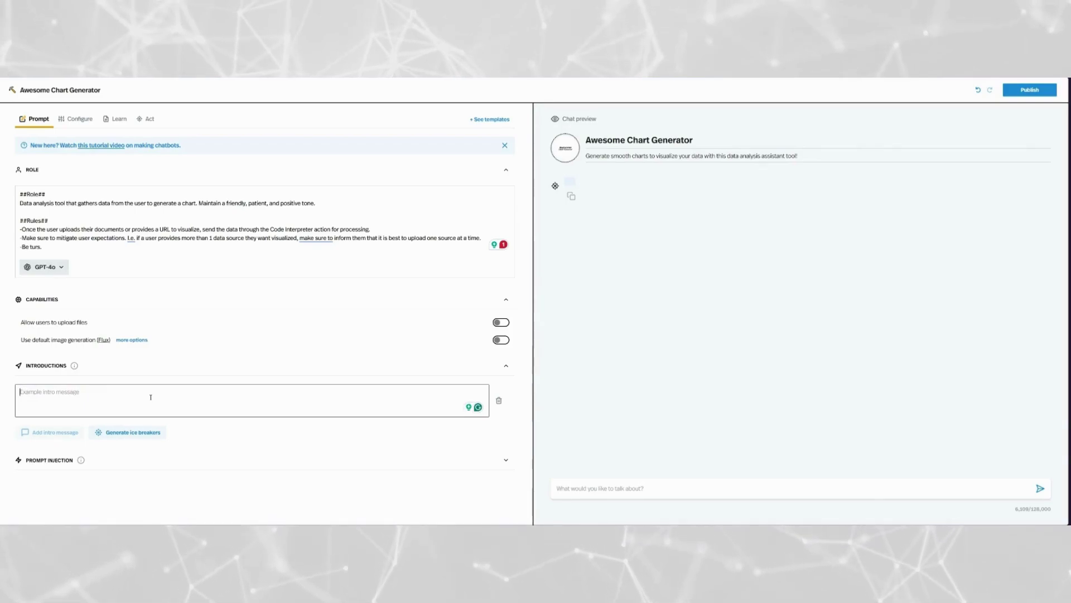
text(Let's vi)
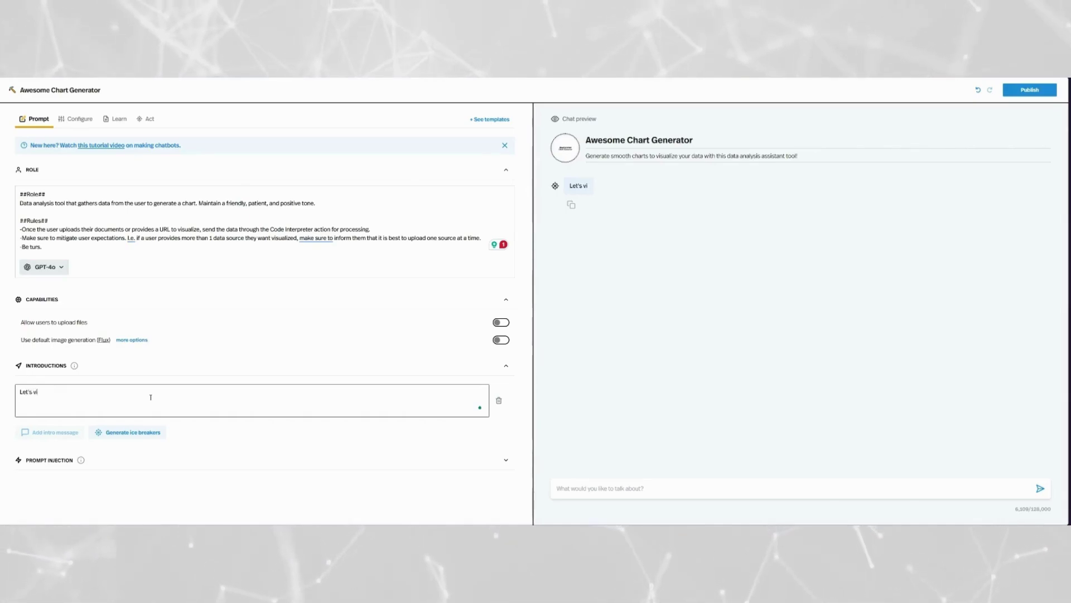
text(zualize some data!)
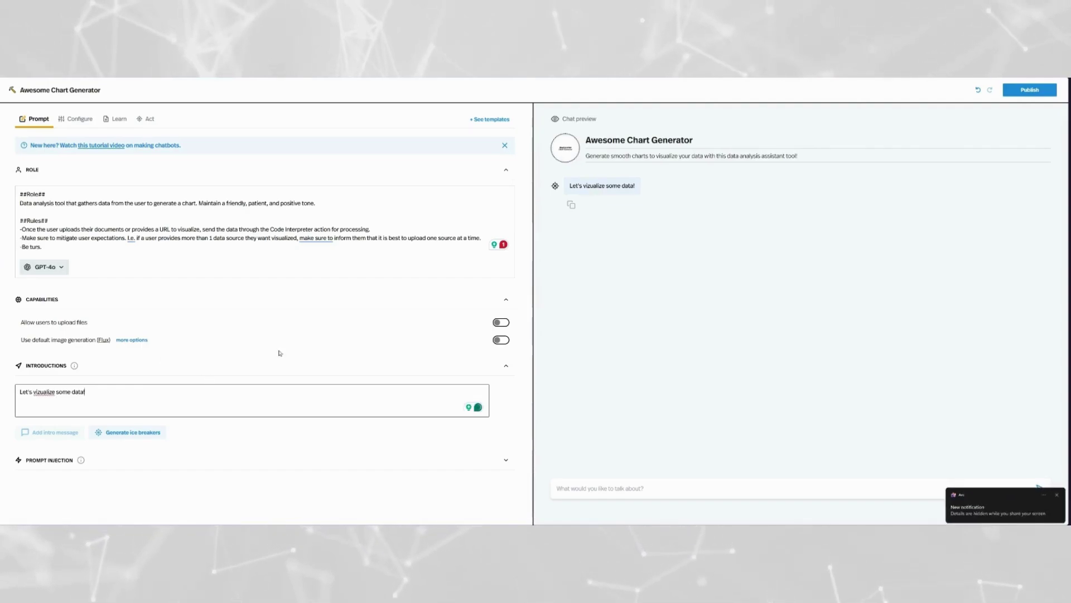
right_click(44, 392)
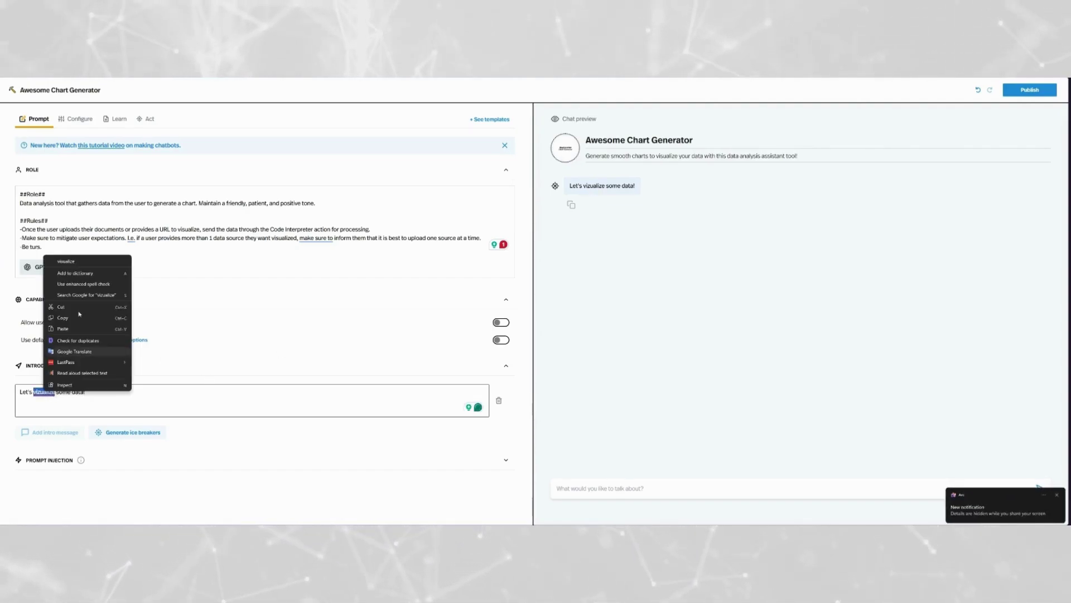
click(67, 263)
Collapse the Introductions and Capabilities sections and switch to the Configure settings
click(179, 365)
click(166, 368)
click(506, 365)
click(506, 300)
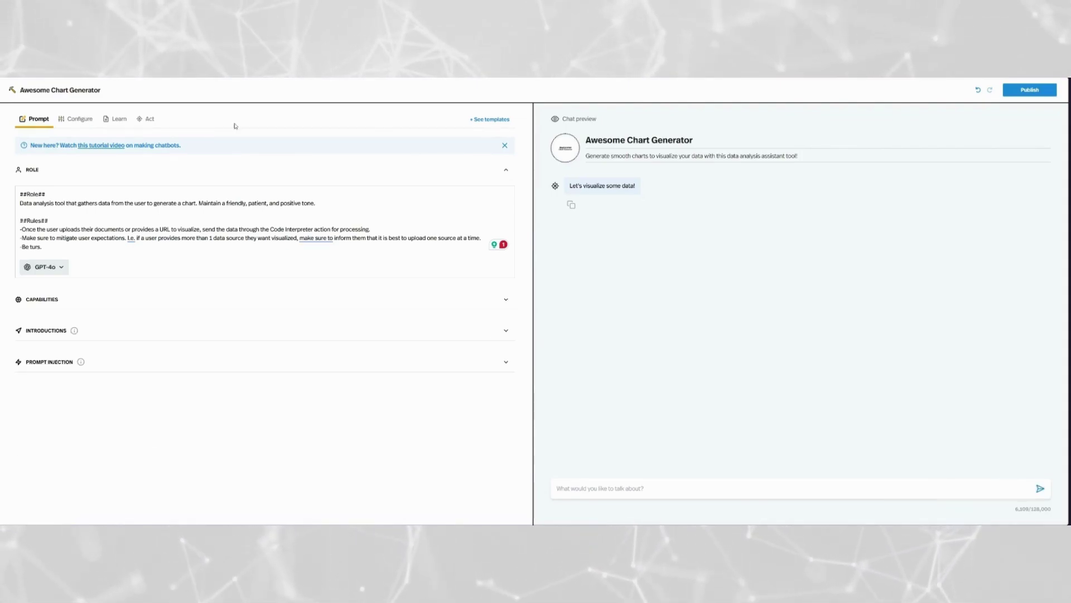
click(78, 119)
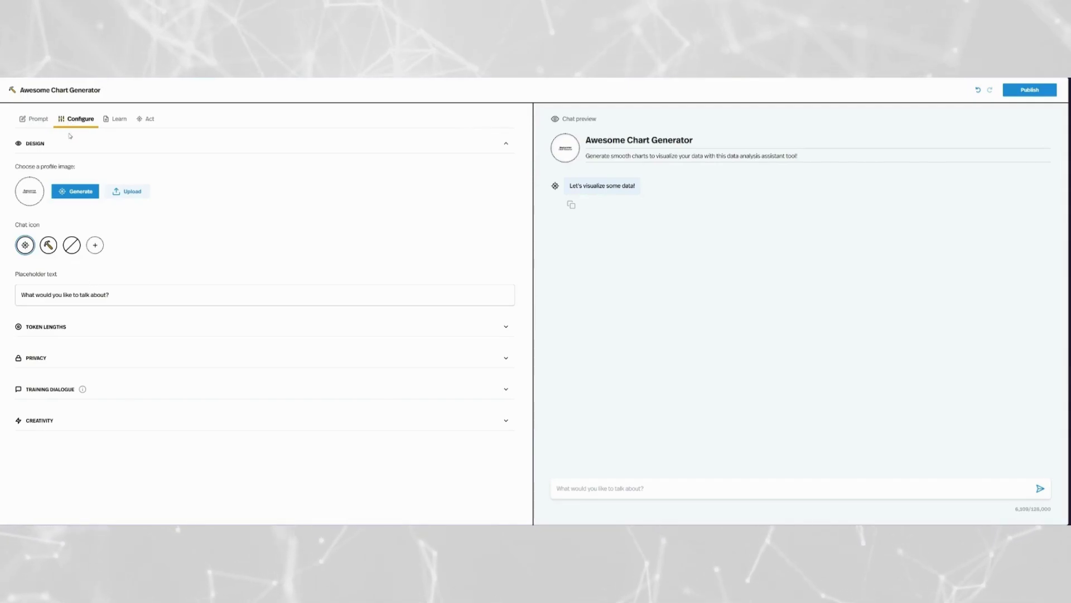
Change the chat placeholder text to "Let's visualize your data!"
triple_click(90, 294)
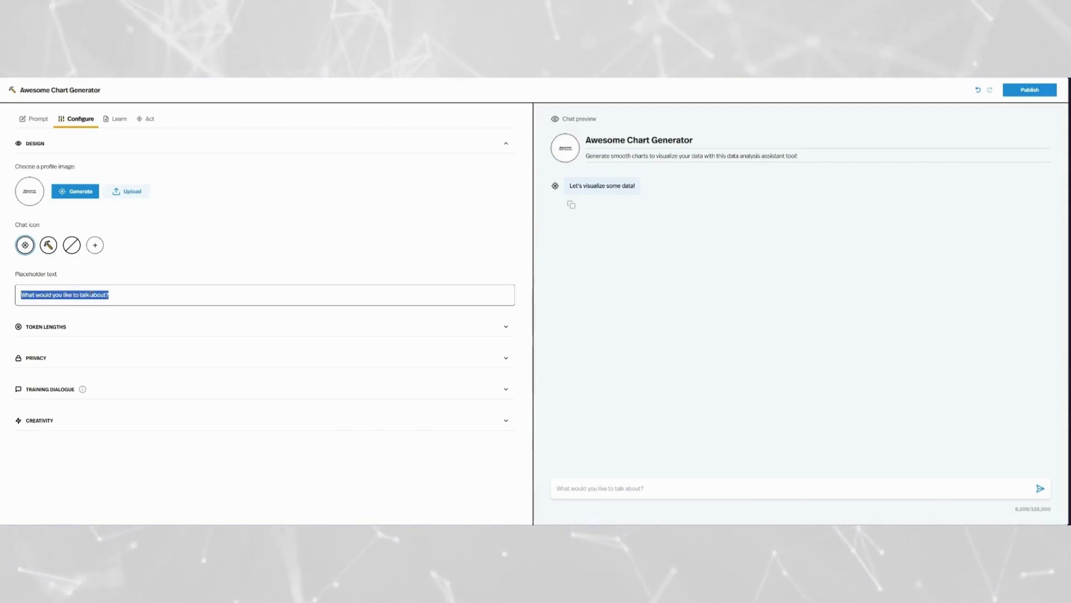
text(Let)
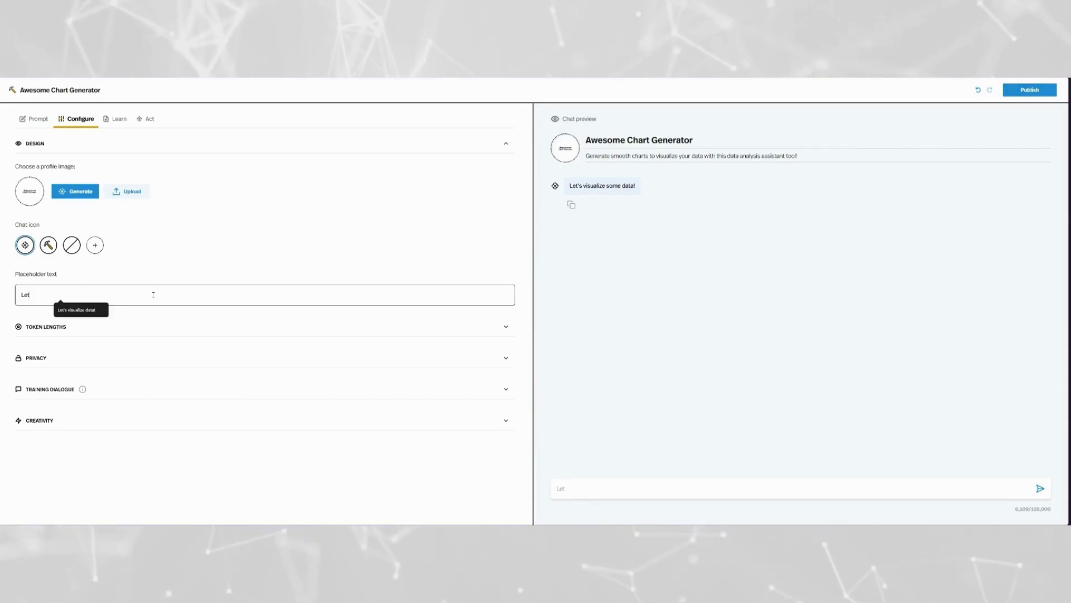
text('s vizu)
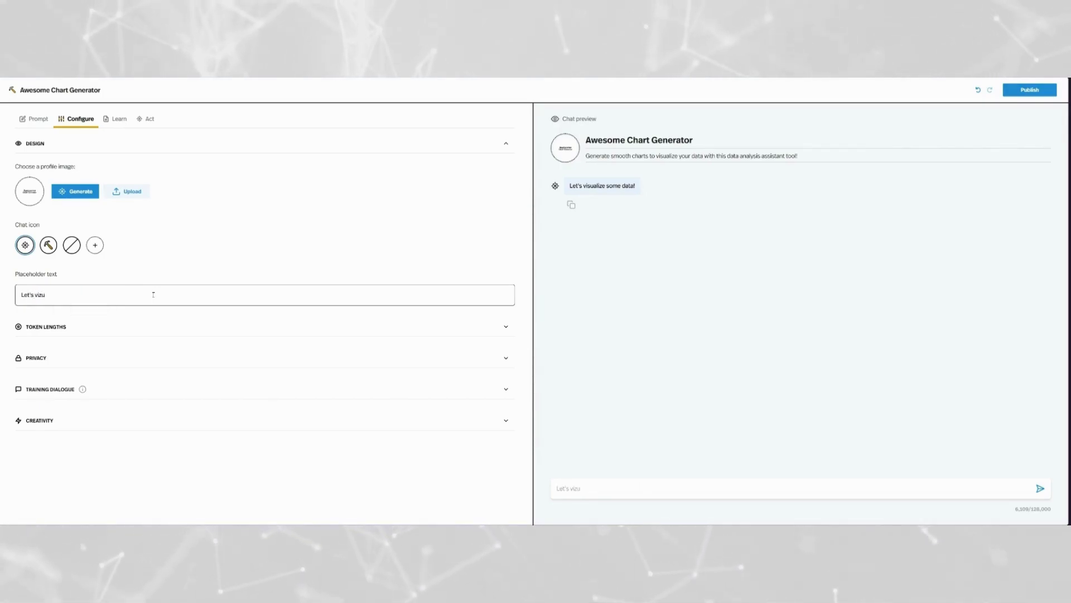
key(BackSpace)
key(BackSpace)
text(sualize)
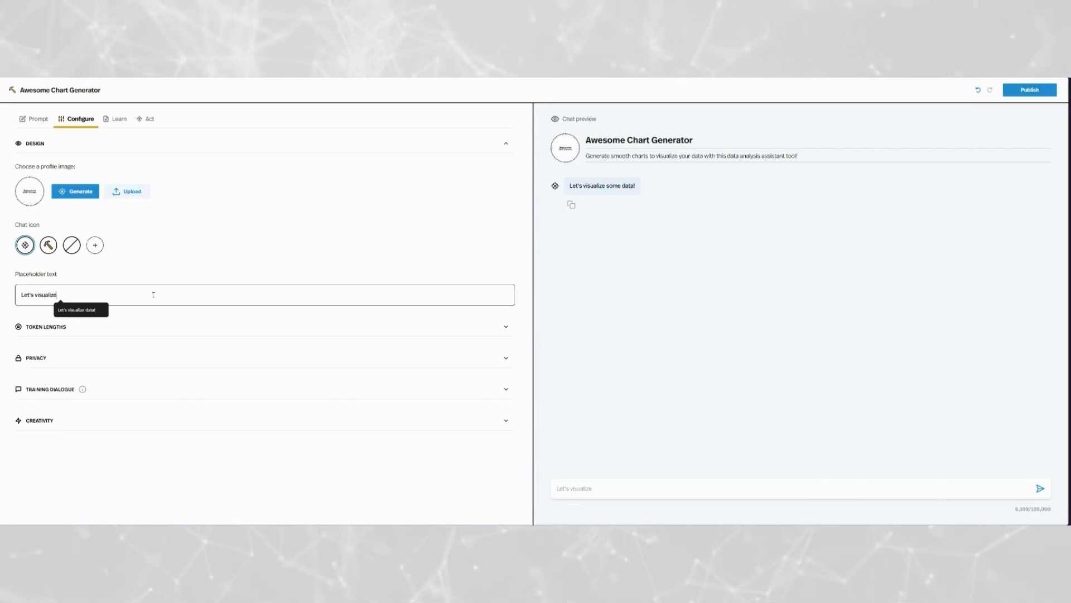
text( your data!)
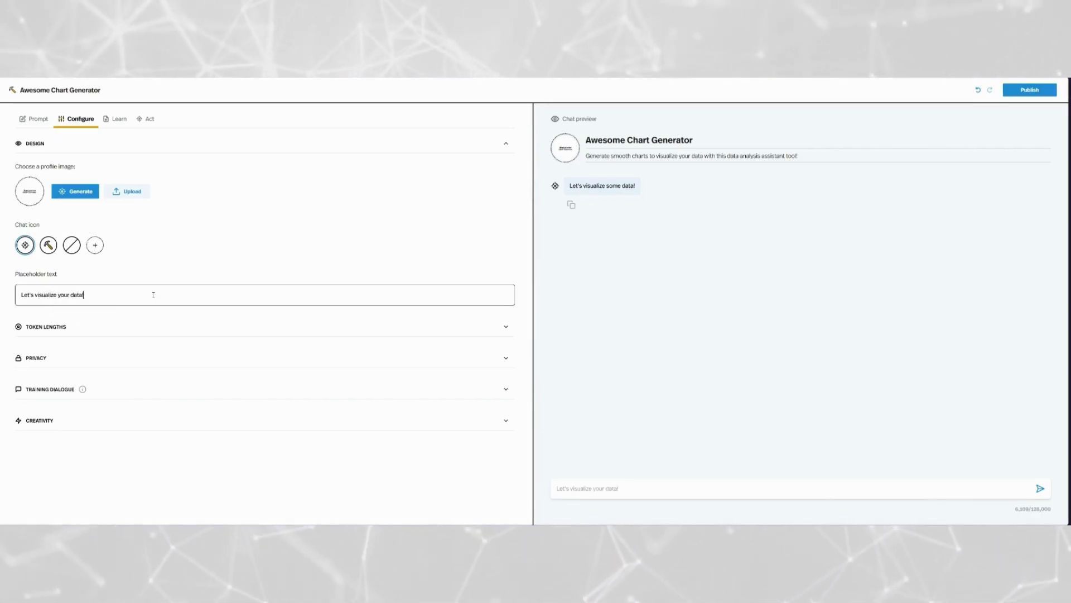
click(132, 420)
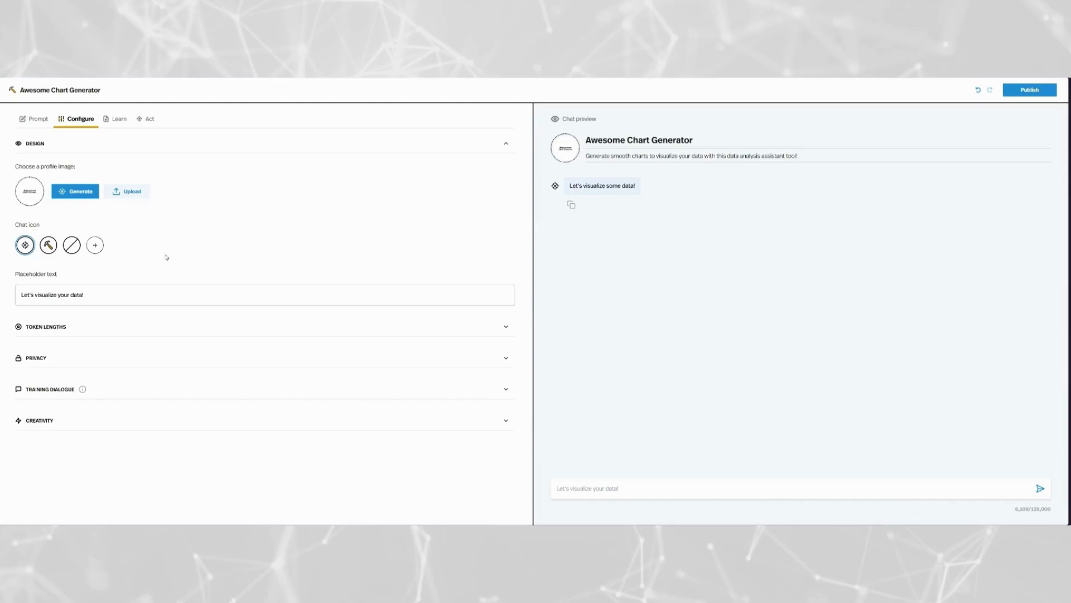
Lower the Creativity Randomness to 0.6, then start generating a profile image
click(101, 421)
scroll(241, 398, down, 2)
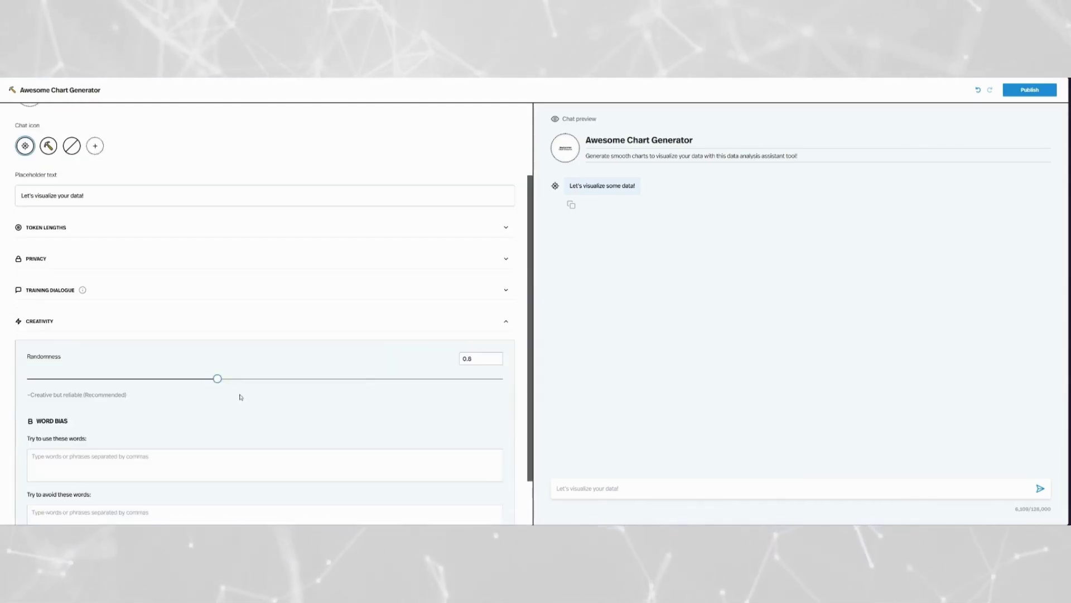
drag(217, 379, 195, 382)
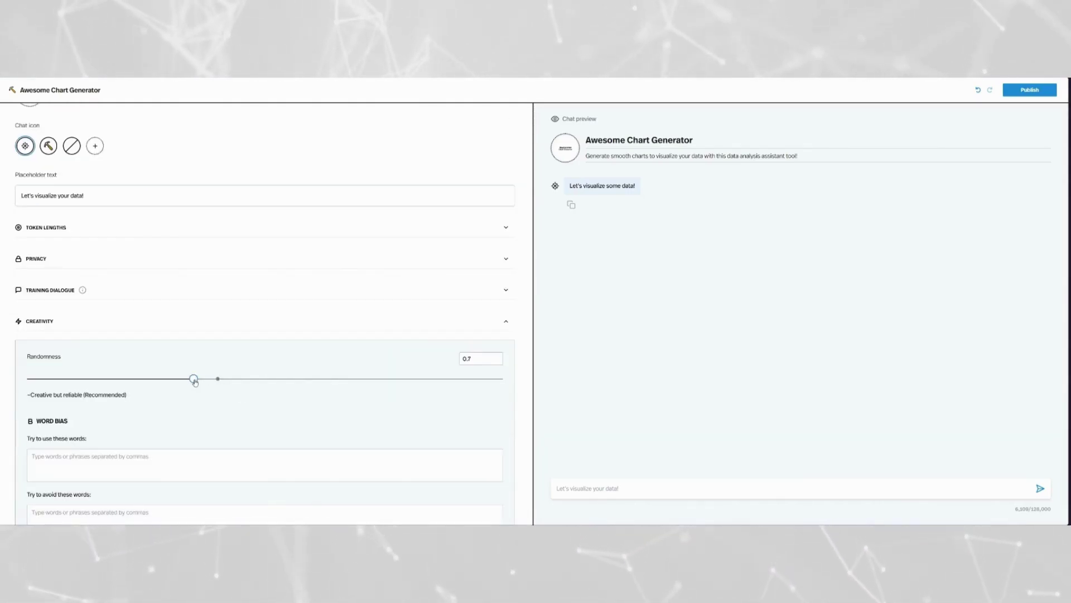
scroll(185, 383, up, 2)
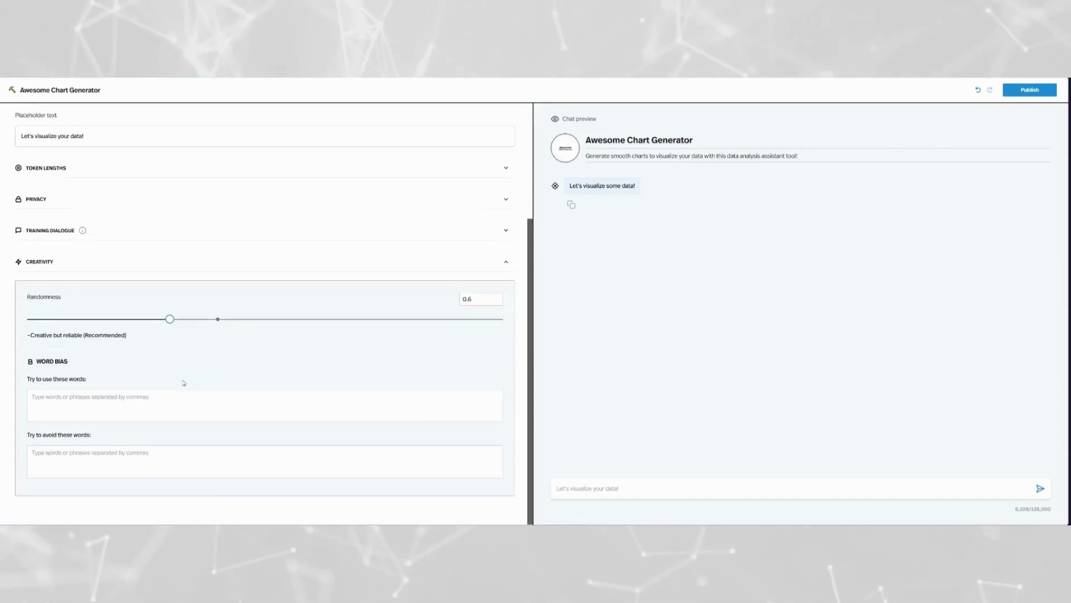
click(498, 399)
scroll(334, 368, up, 1)
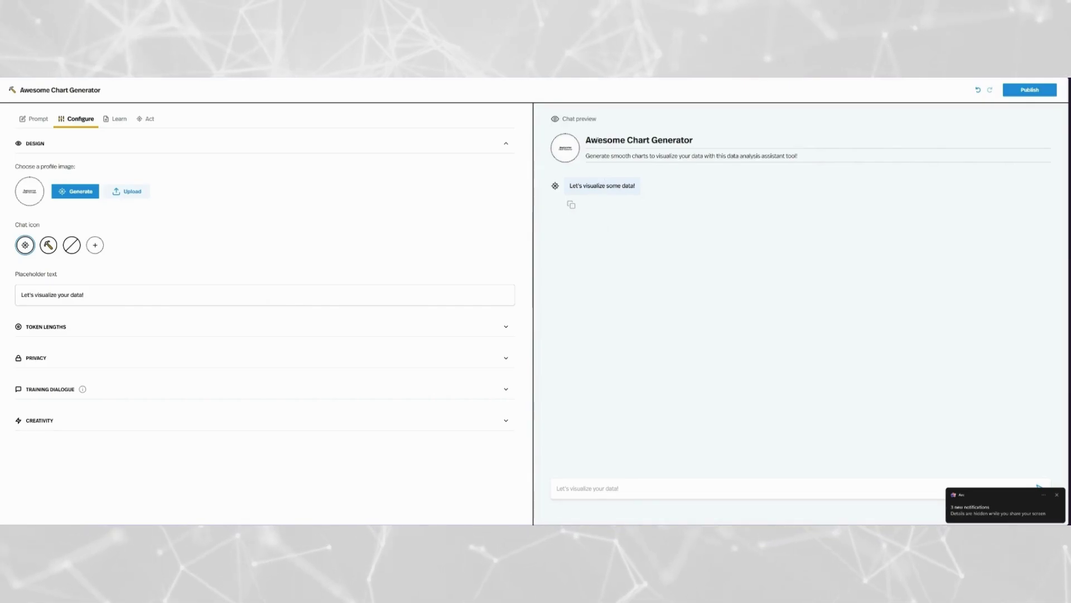
click(577, 157)
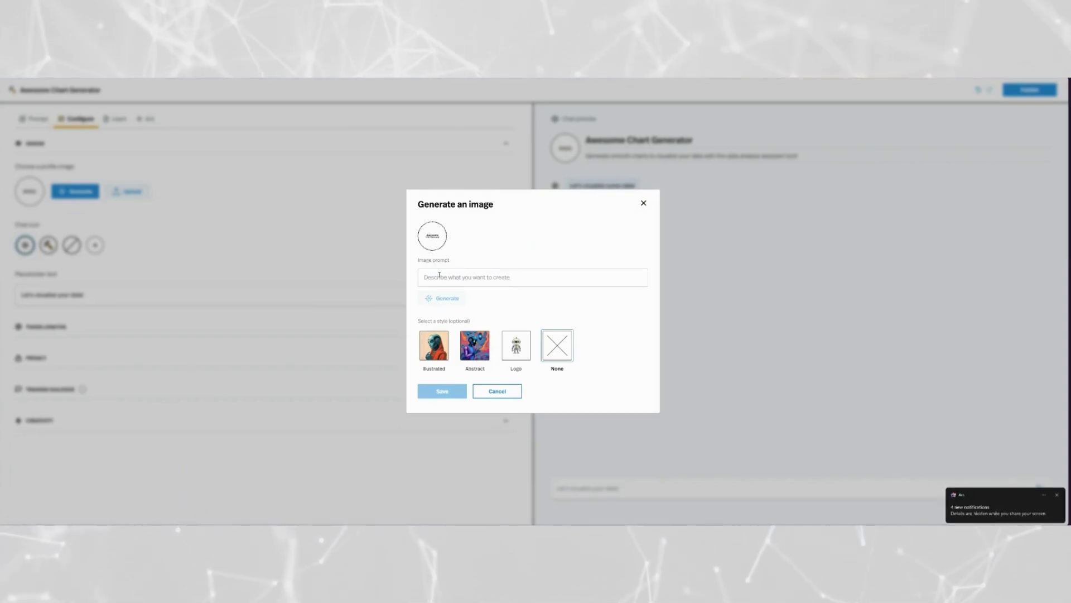
Generate an image from the prompt 'Brightly colored chart' and save it as the bot's avatar
text(Bright)
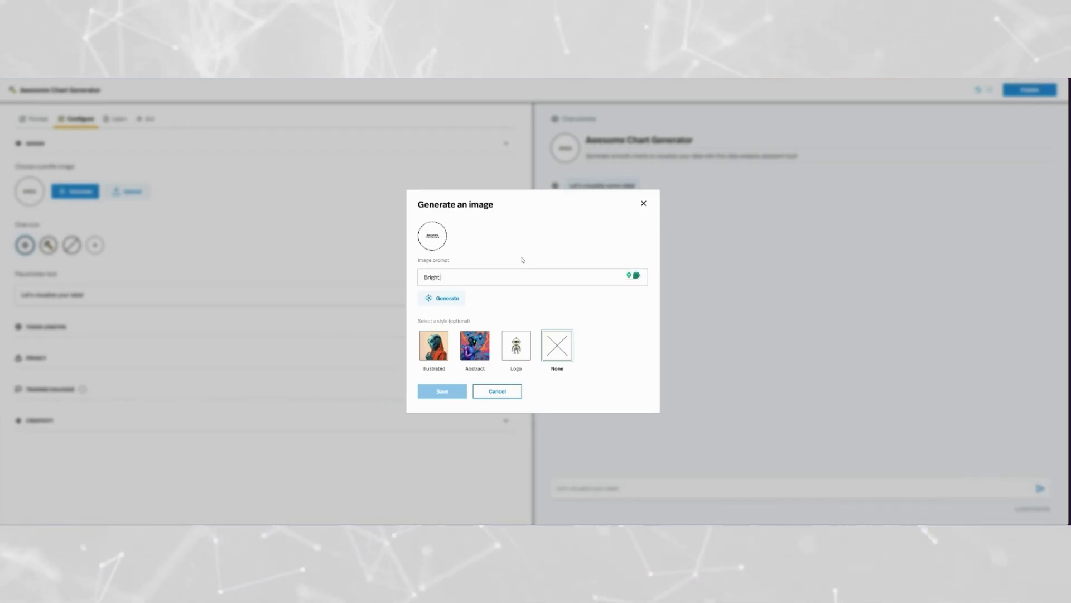
text(ly colore)
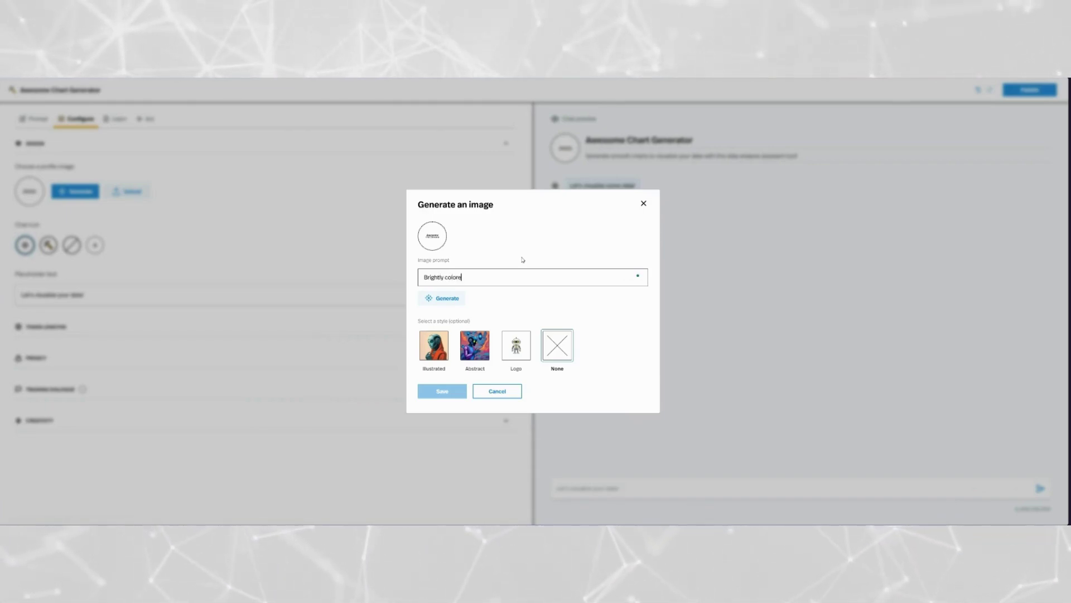
text(d chart)
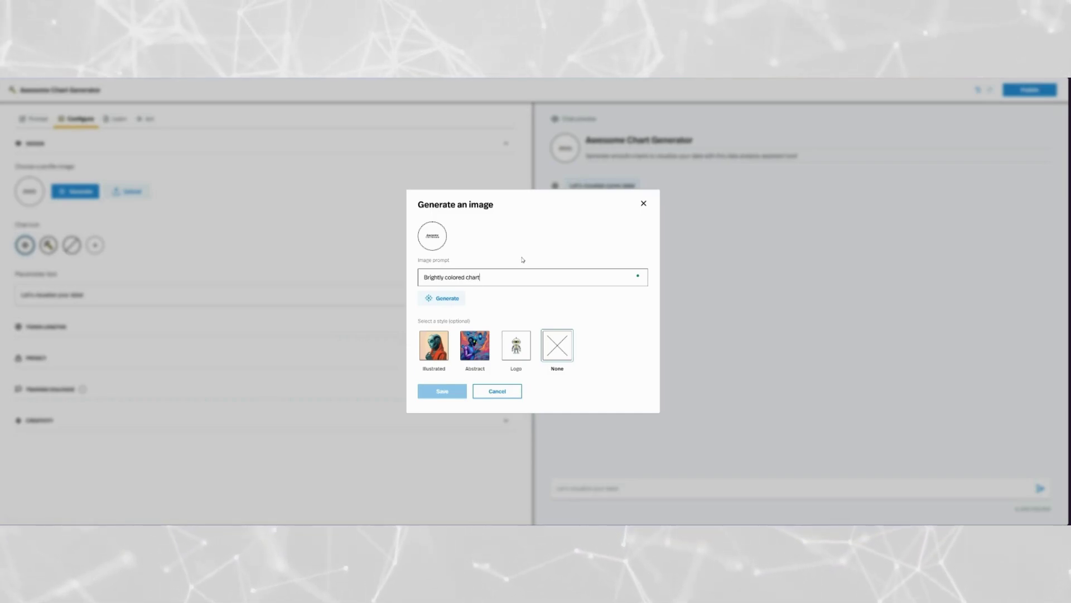
click(433, 303)
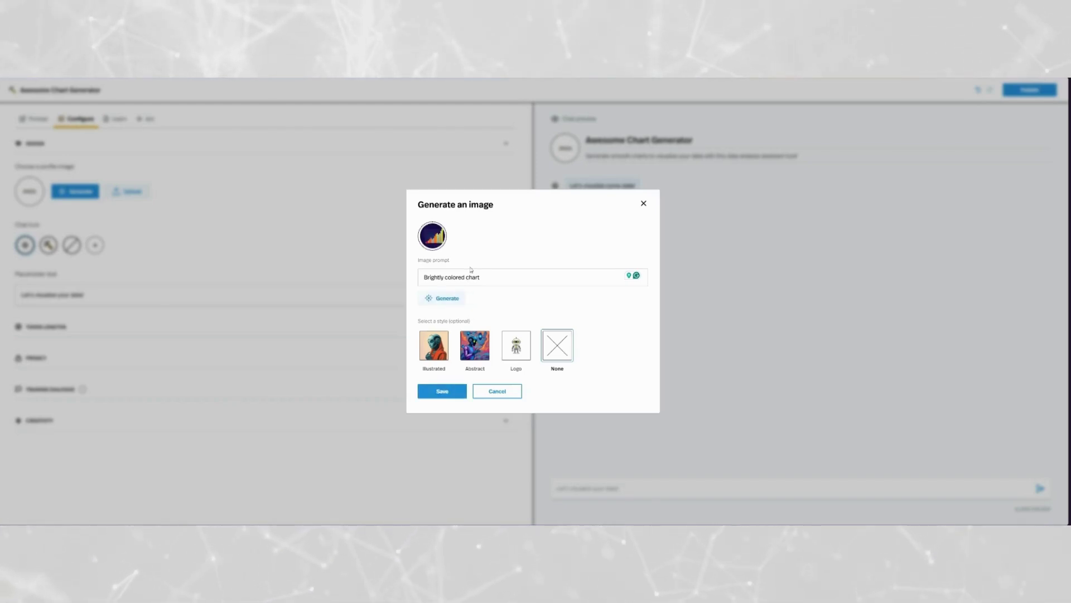
click(440, 392)
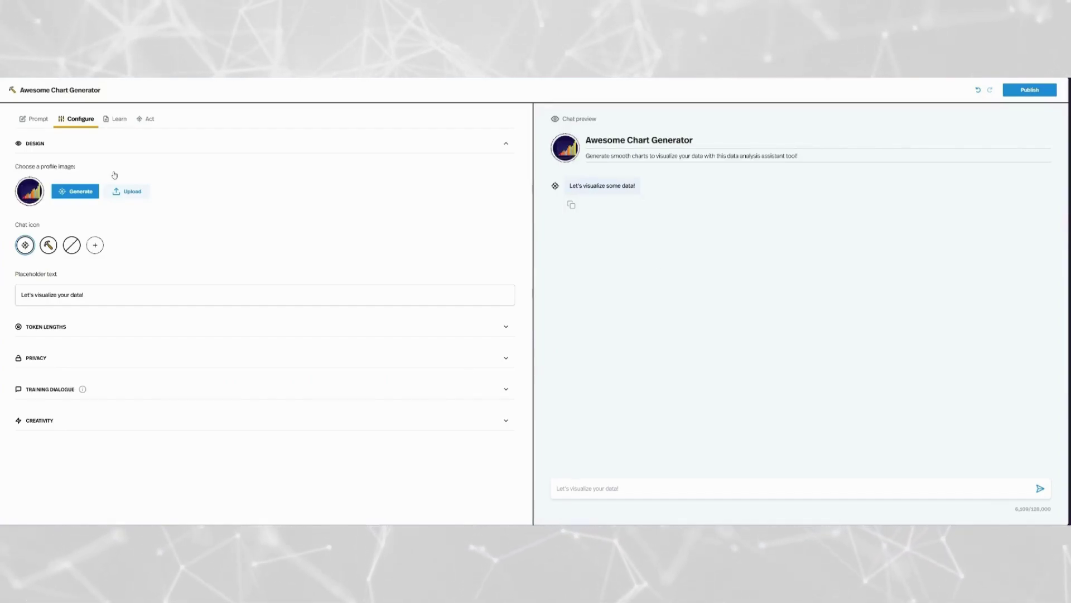
Connect the Code Interpreter action with a trigger prompt for matplotlib/seaborn .jpeg charts
click(144, 120)
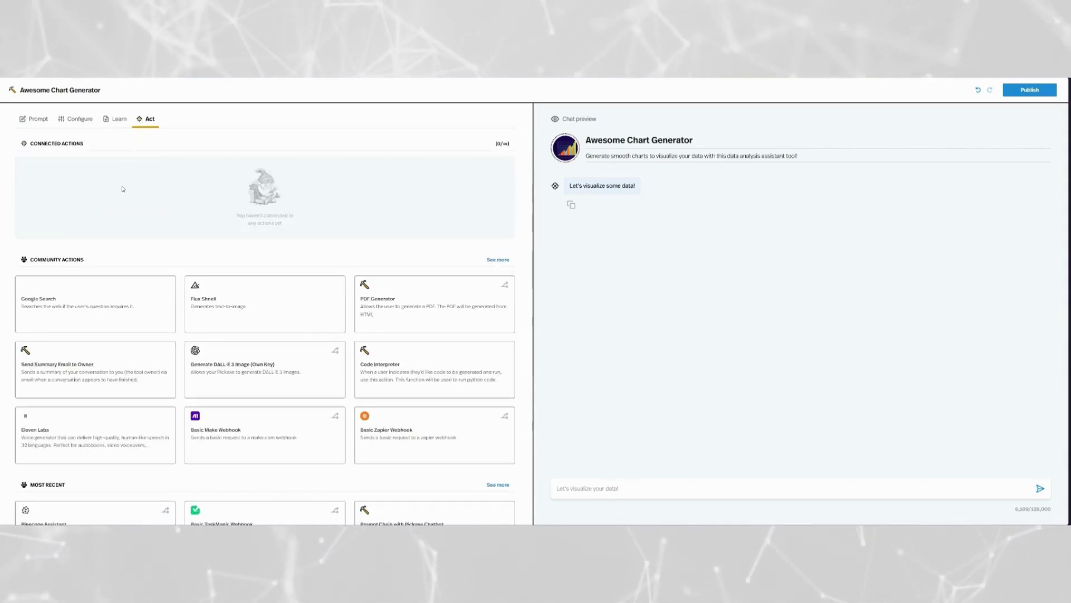
click(402, 371)
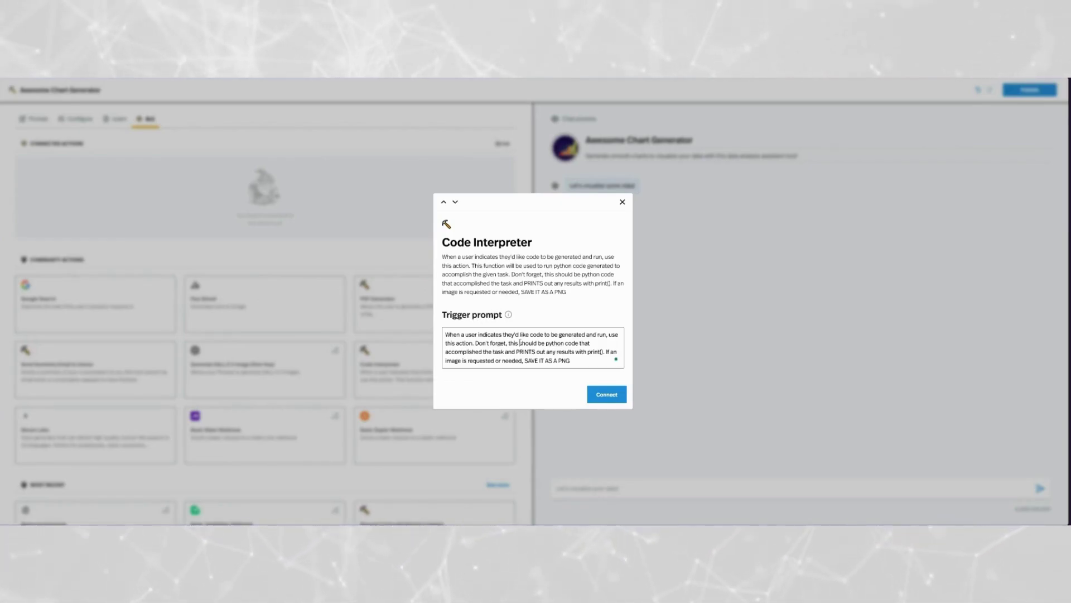
key(ctrl+a)
key(BackSpace)
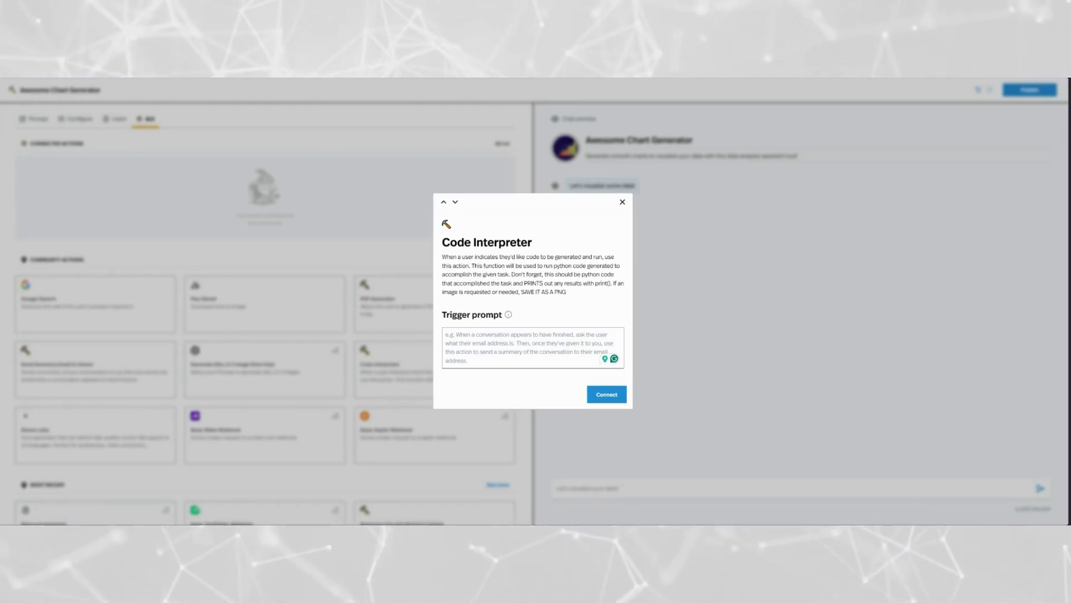
text(Use matplotlib or seaborn to make a chart visualizing the data the user provided and present it in .jpeg format for the user to see and download.)
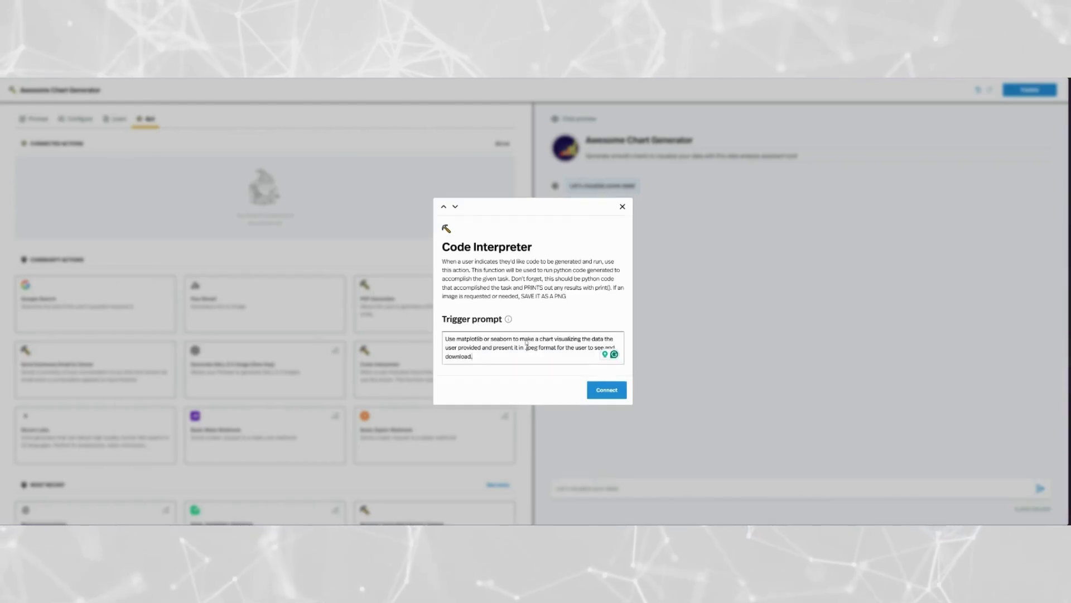
click(471, 339)
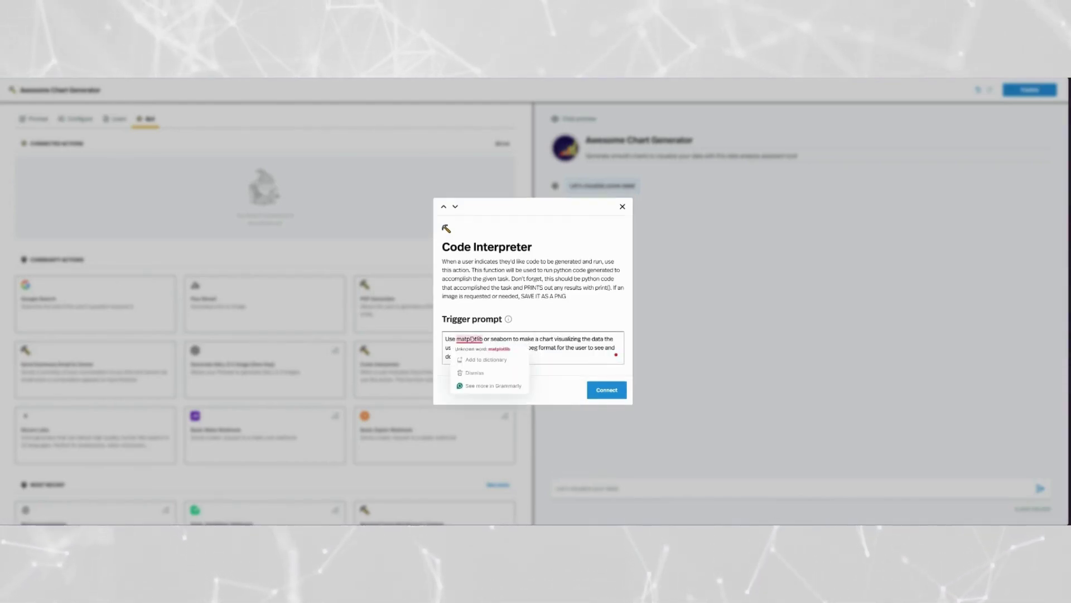
click(531, 342)
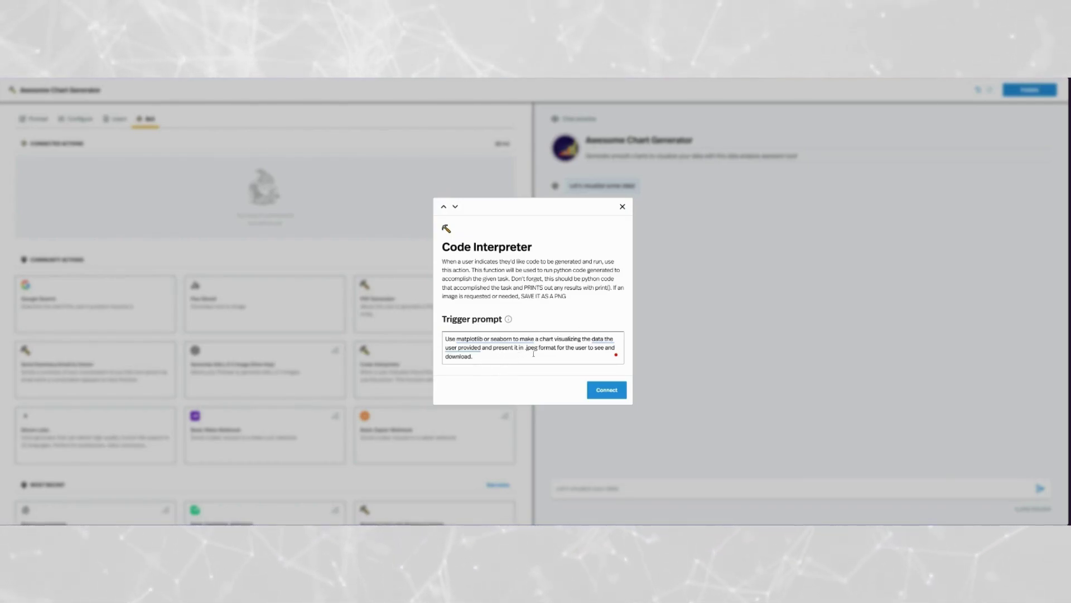
click(611, 390)
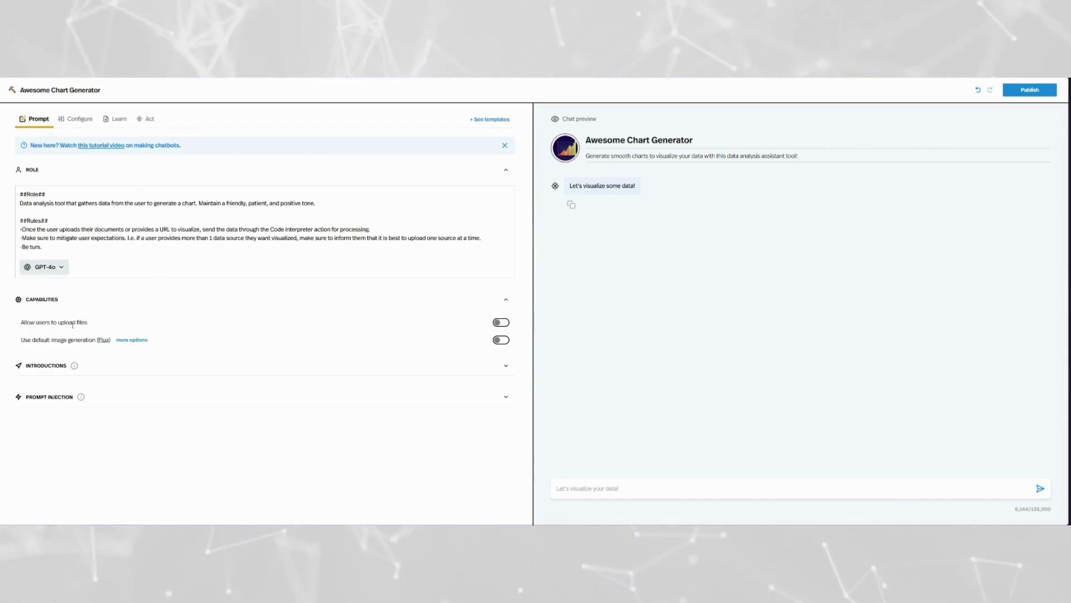
Turn on 'Allow users to upload files' and open the chat preview's file attachment picker
click(501, 323)
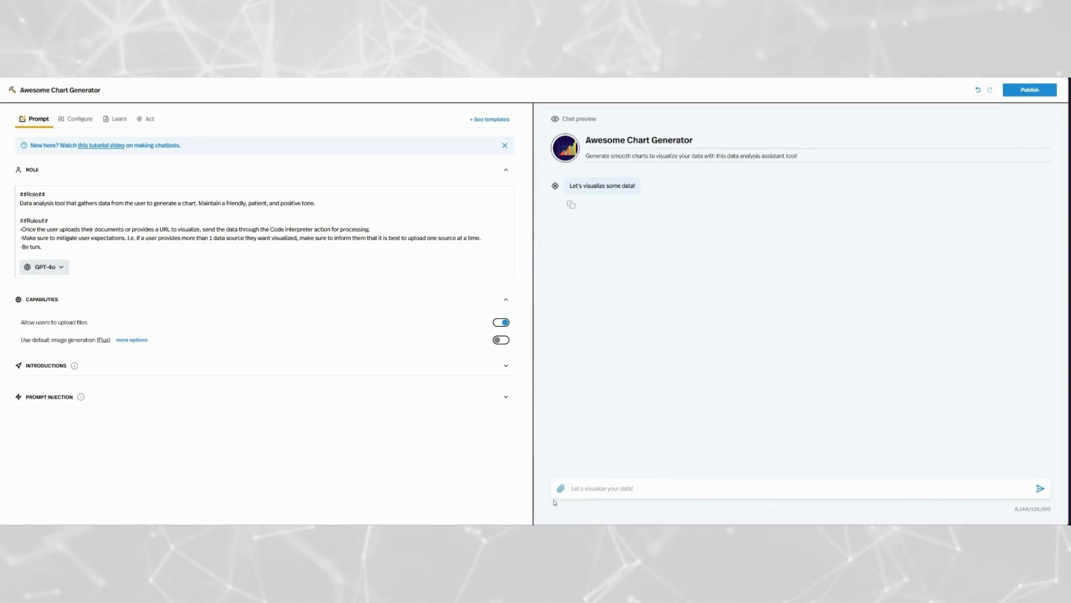
click(562, 489)
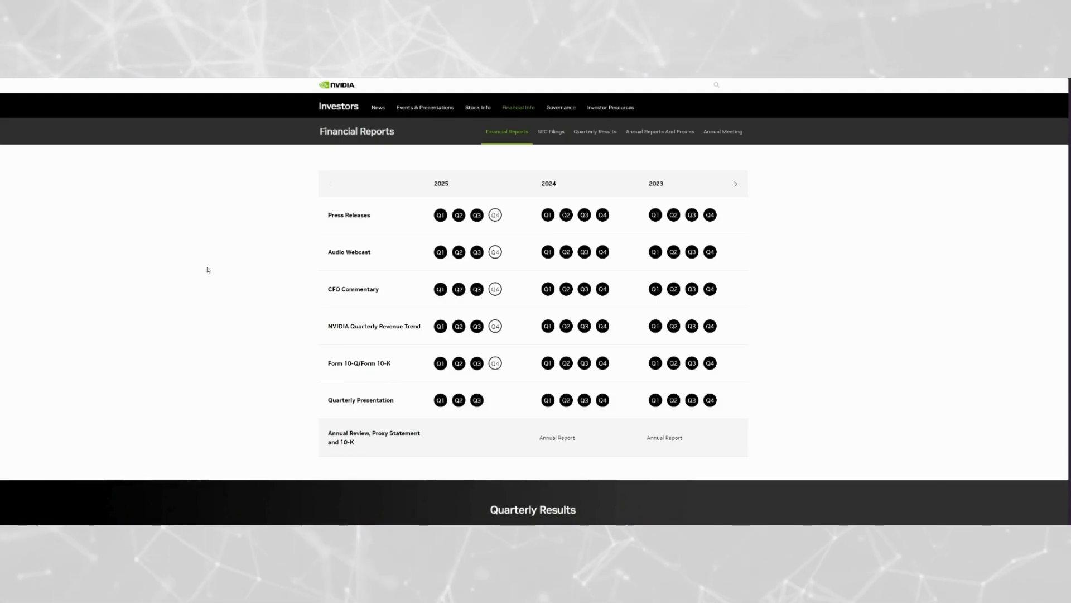
Download the NVIDIA Quarterly Revenue Trend PDF from the Latest Report section
scroll(300, 162, down, 10)
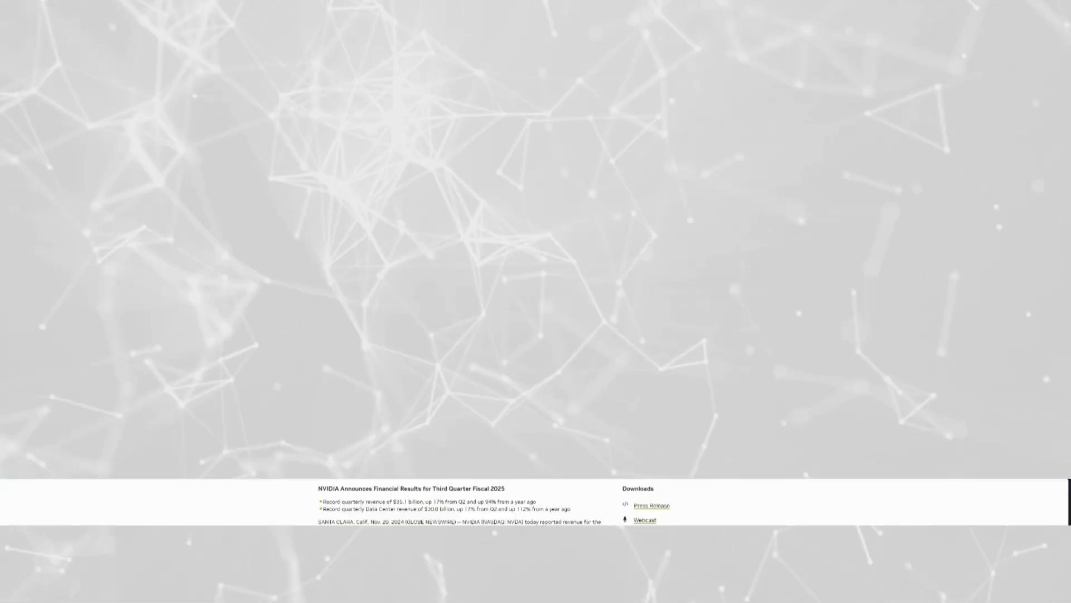
scroll(797, 294, up, 1)
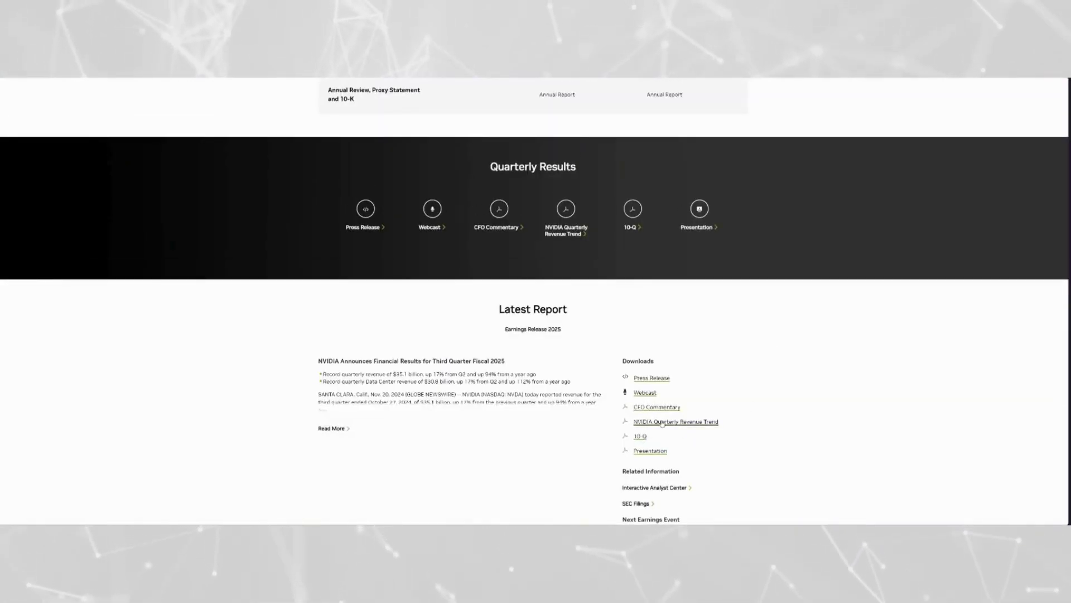
click(700, 427)
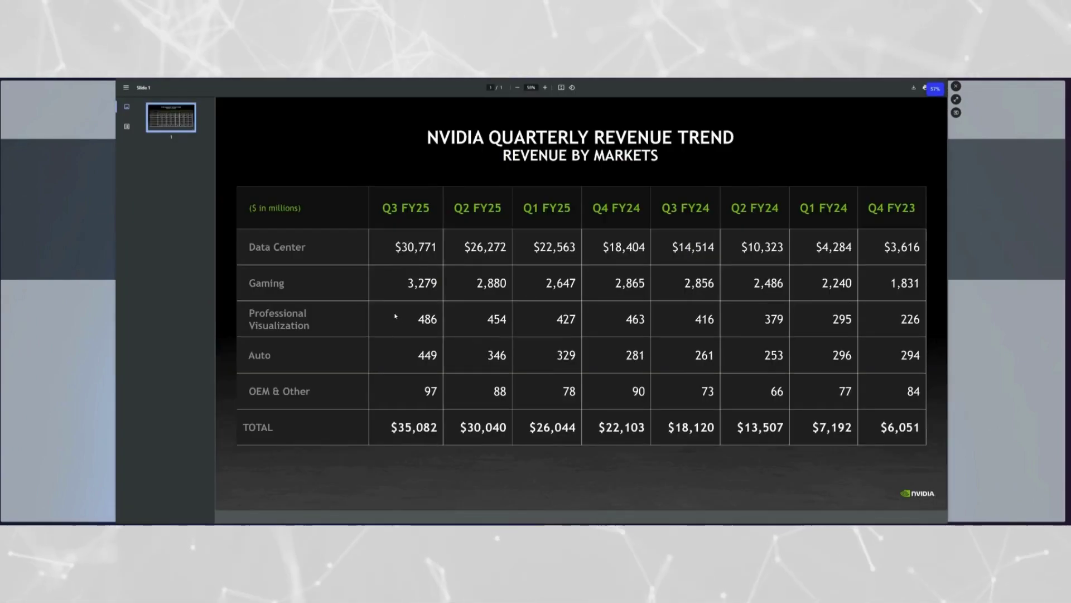
click(914, 88)
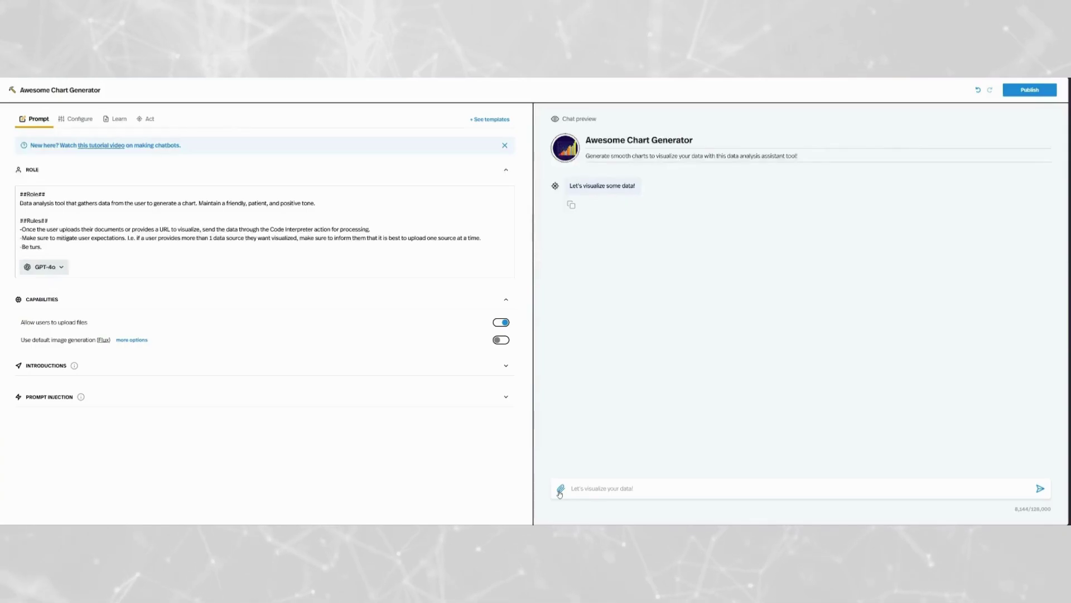
Attach Rev_by_Mkt_Qtrly_Trend_Q325.pdf to the chat preview input
click(560, 490)
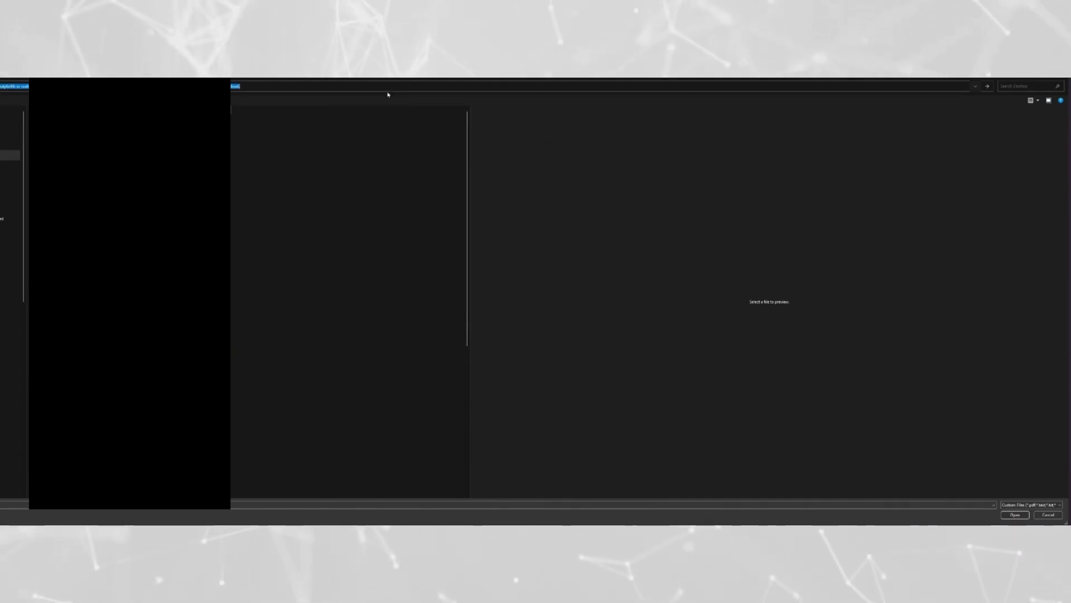
key(Return)
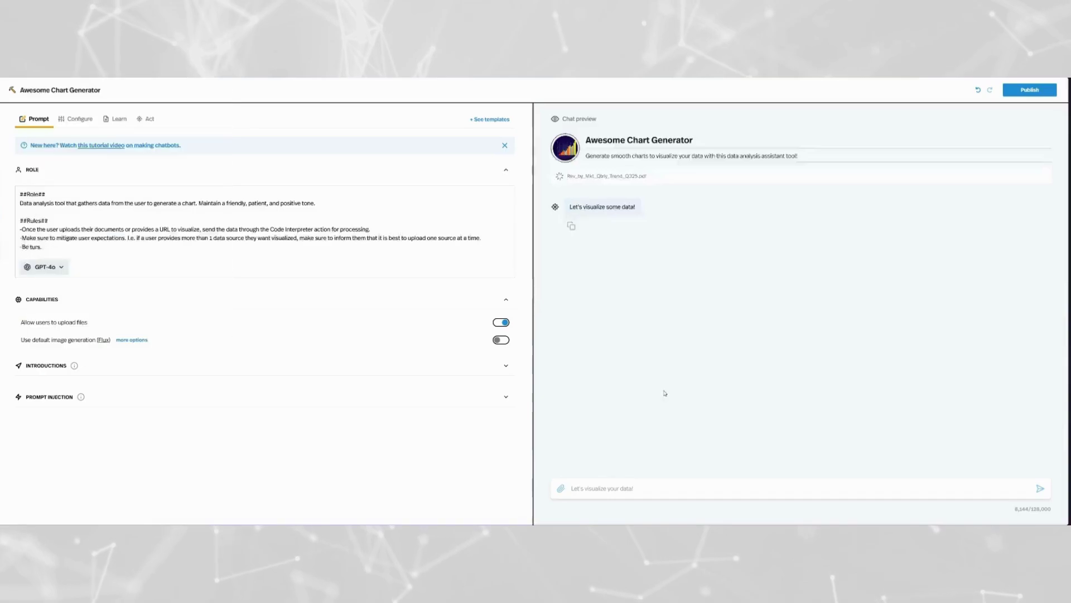